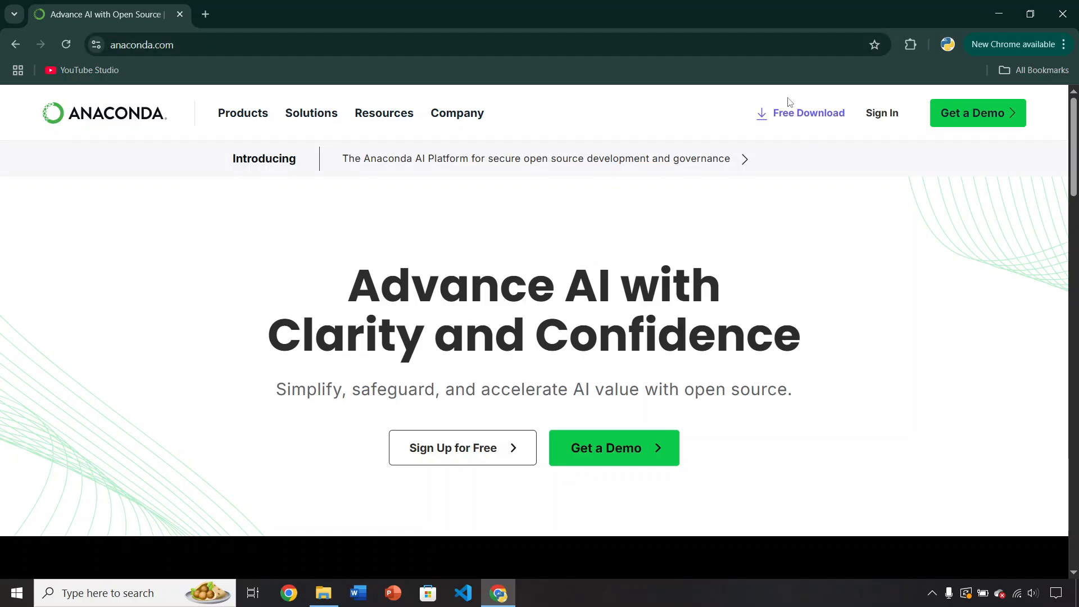
# Open Anaconda's free download page and skip registration to reach the Distribution and Miniconda installers
pyautogui.click(791, 114)
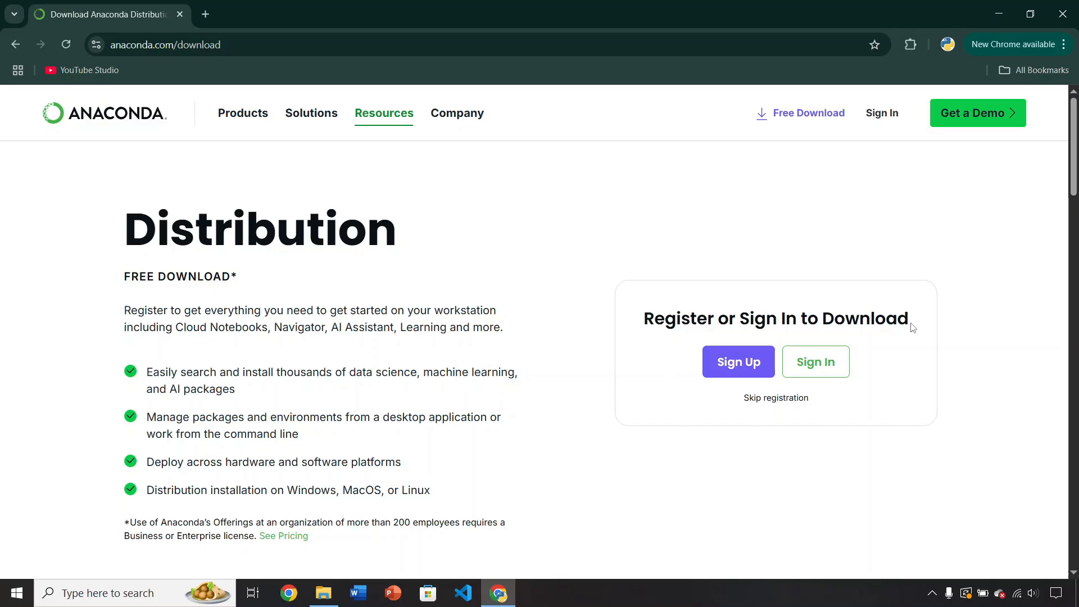
pyautogui.click(791, 401)
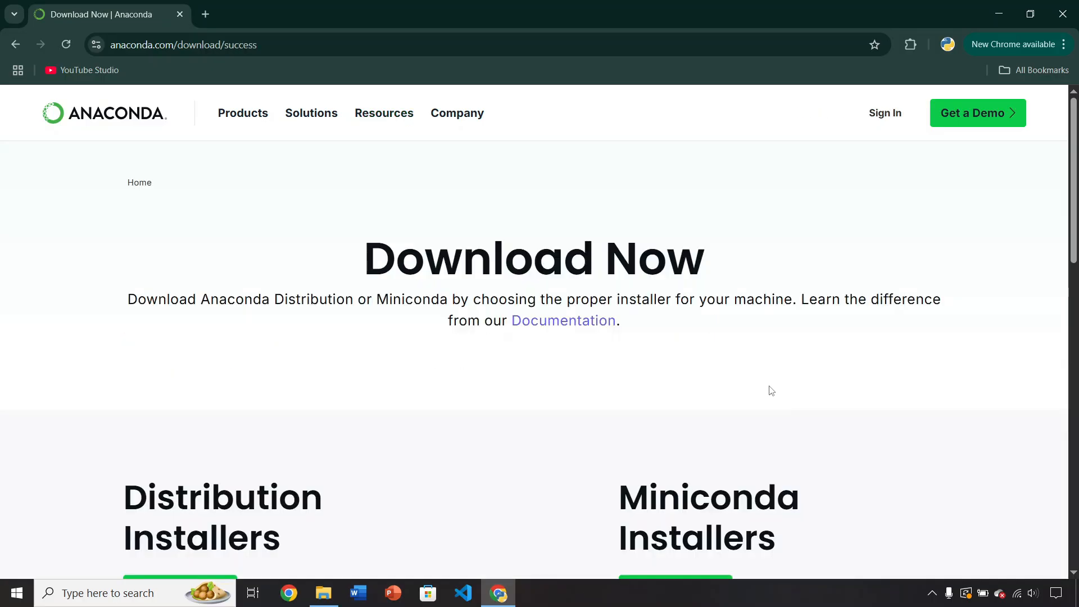
pyautogui.scroll(-6, 761, 349)
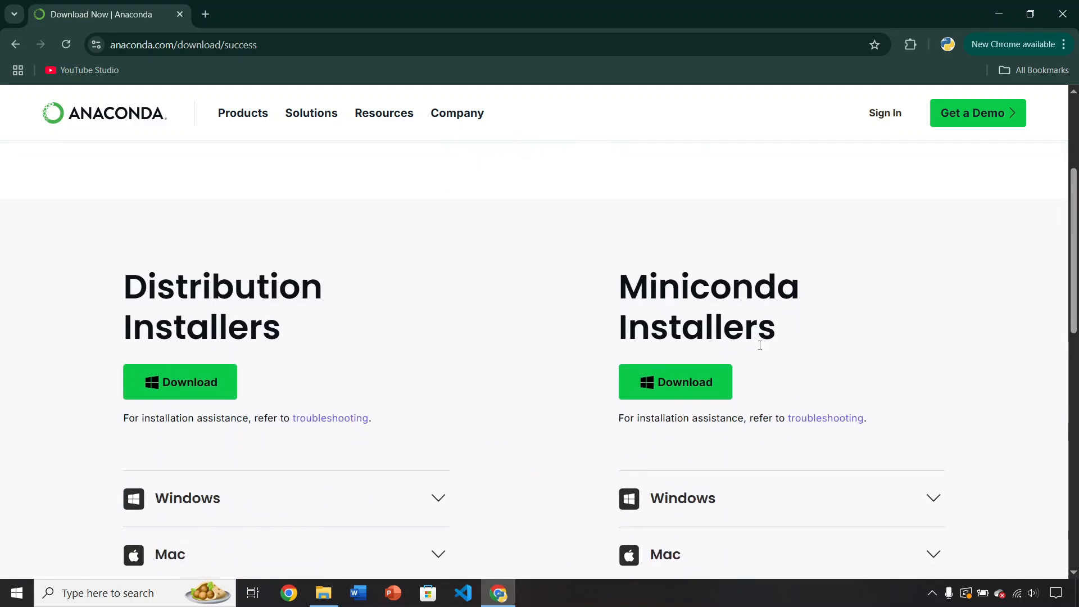
pyautogui.scroll(1, 460, 422)
pyautogui.scroll(-1, 448, 376)
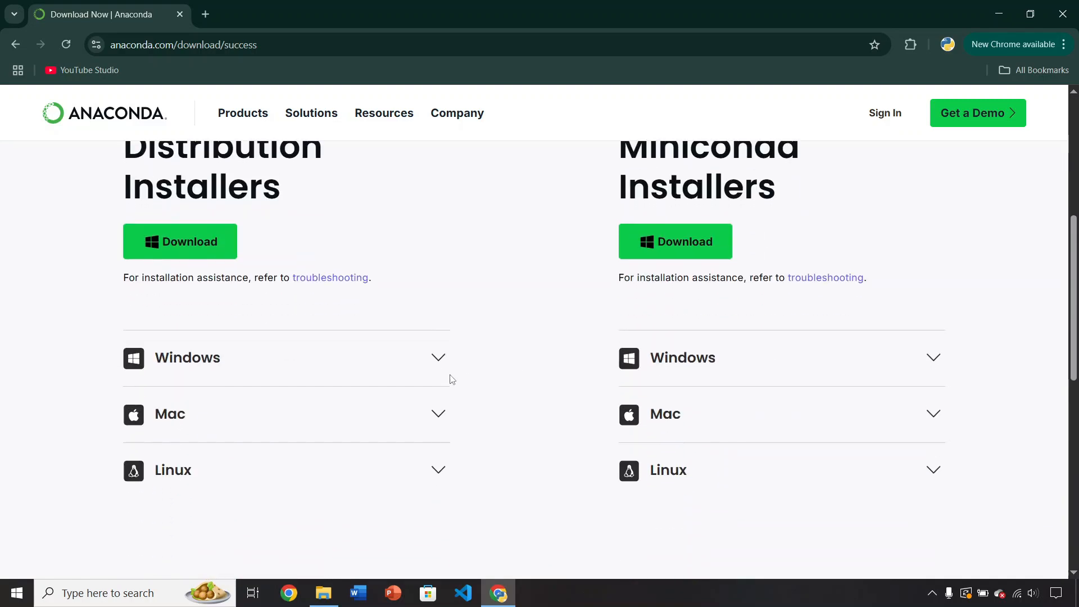
# Look through the Distribution installer options for each operating system, and download the Windows Distribution installer
pyautogui.click(447, 374)
pyautogui.click(408, 469)
pyautogui.scroll(-3, 409, 467)
pyautogui.click(407, 438)
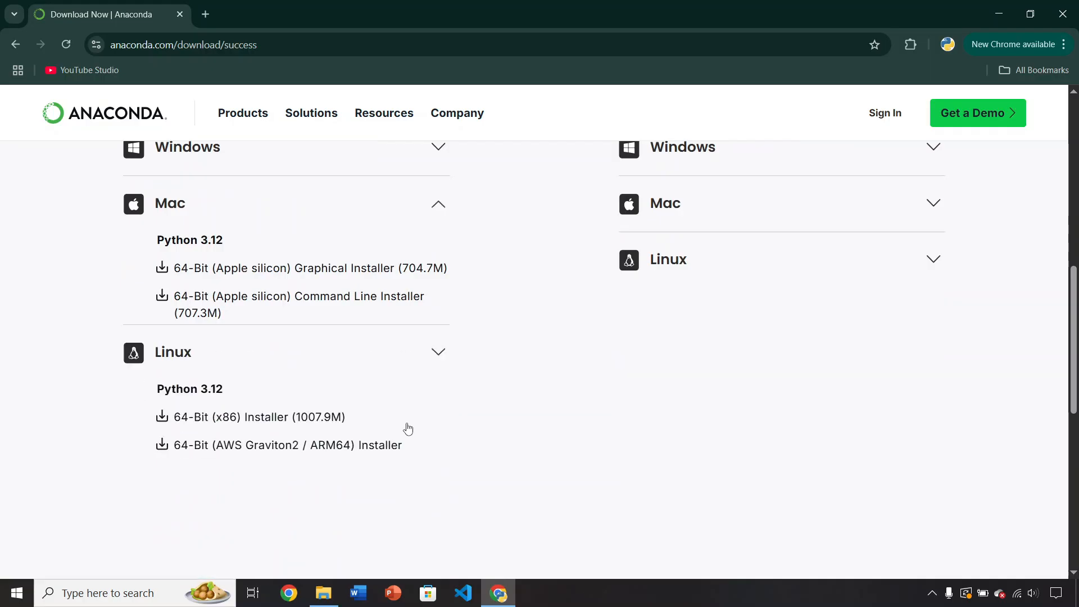
pyautogui.scroll(2, 456, 421)
pyautogui.scroll(3, 501, 414)
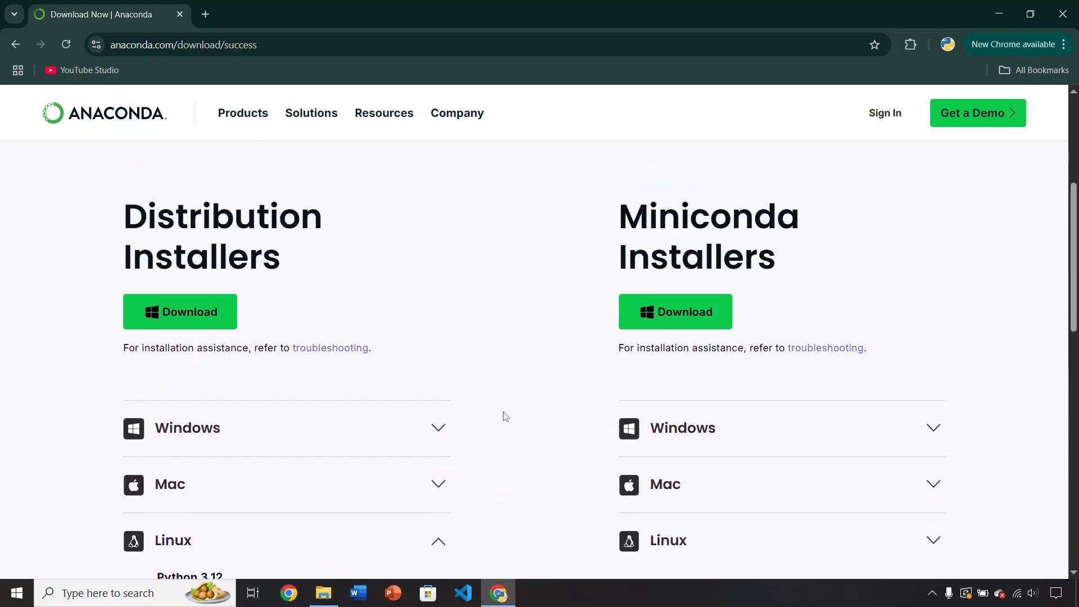
pyautogui.click(207, 320)
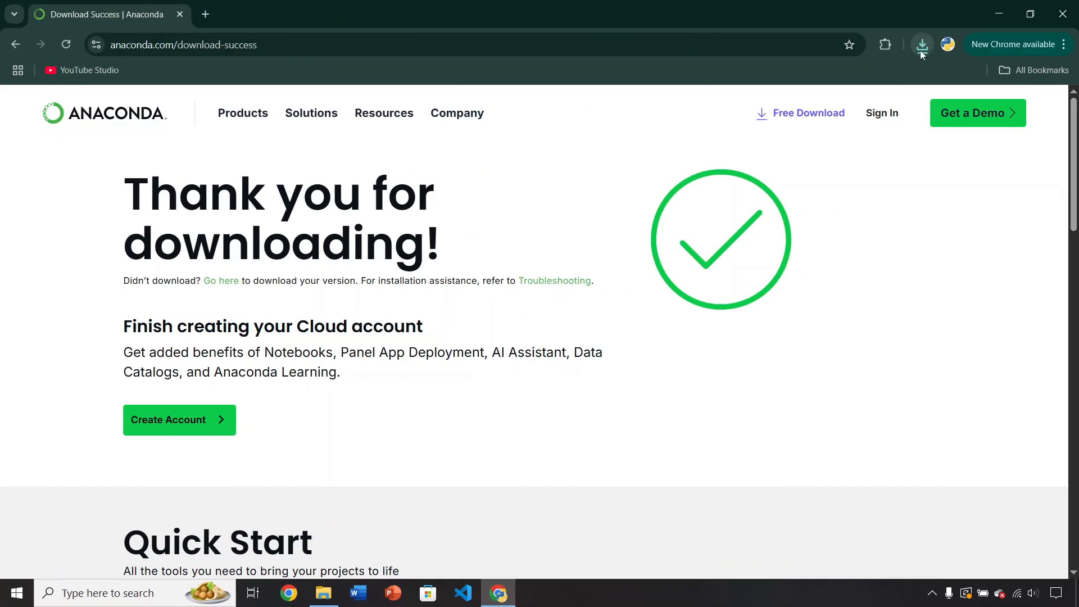
# Run the downloaded Anaconda3 installer and accept its license agreement after going through the terms
pyautogui.click(919, 49)
pyautogui.click(809, 113)
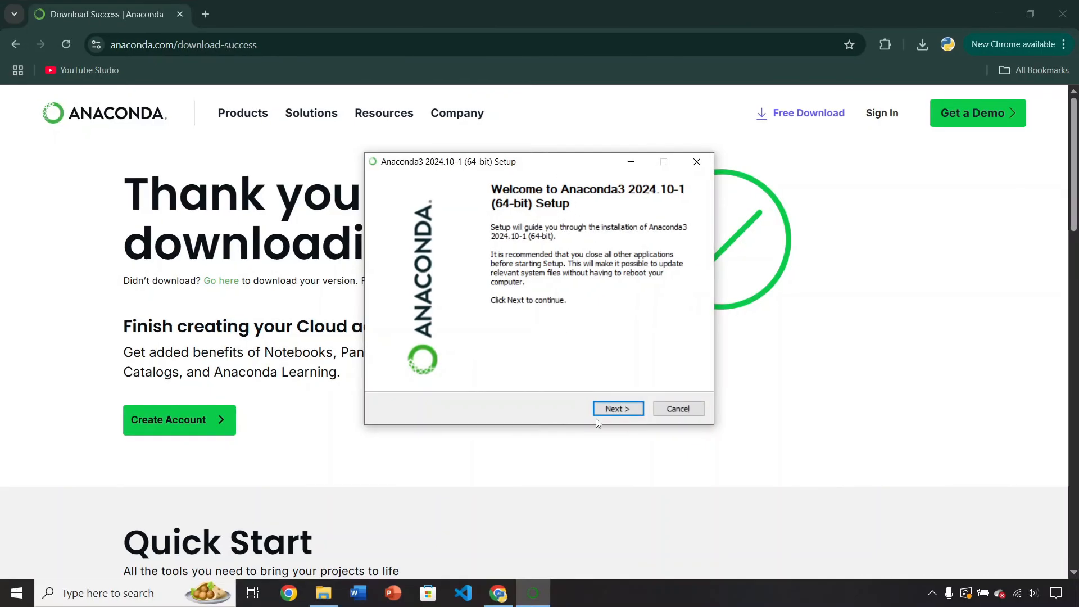
pyautogui.click(624, 410)
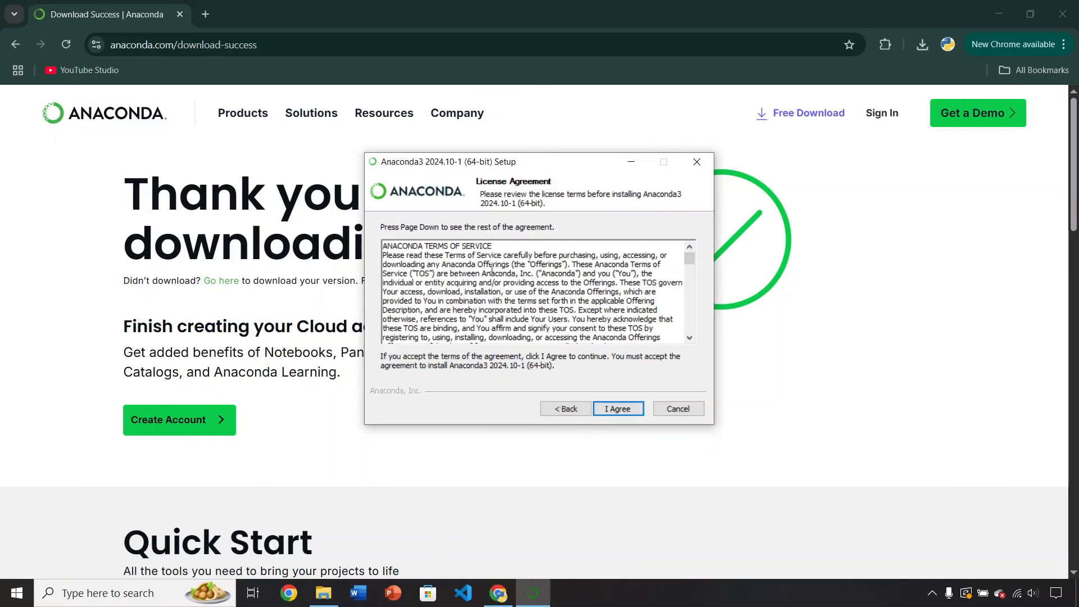
pyautogui.moveTo(691, 260); pyautogui.dragTo(691, 326)
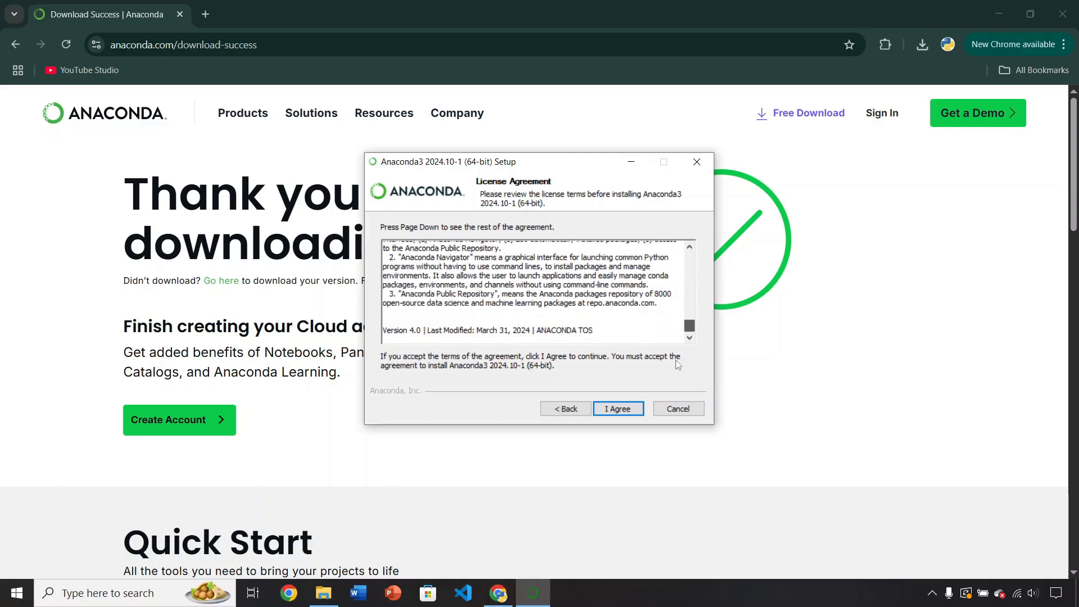
pyautogui.click(611, 411)
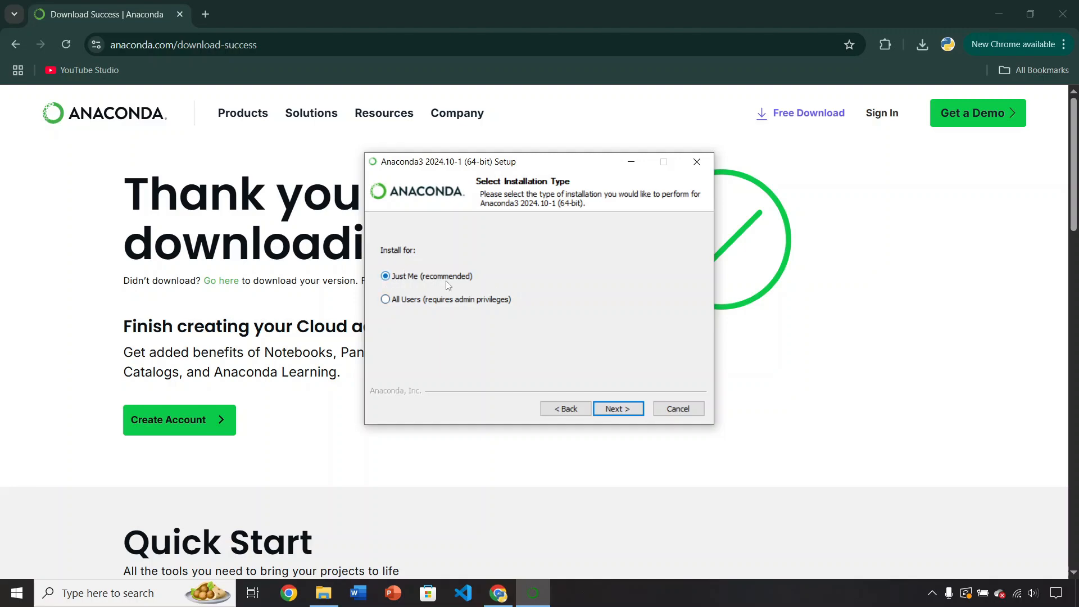
# Install Anaconda3 for Just Me in the default destination folder, with only the create shortcuts option enabled
pyautogui.click(610, 410)
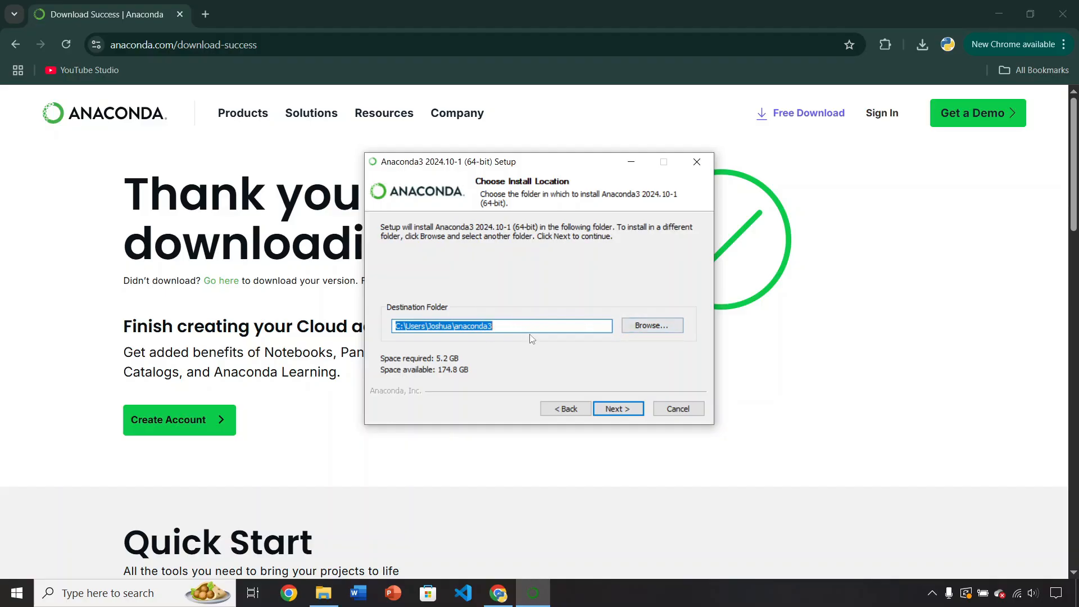
pyautogui.click(616, 409)
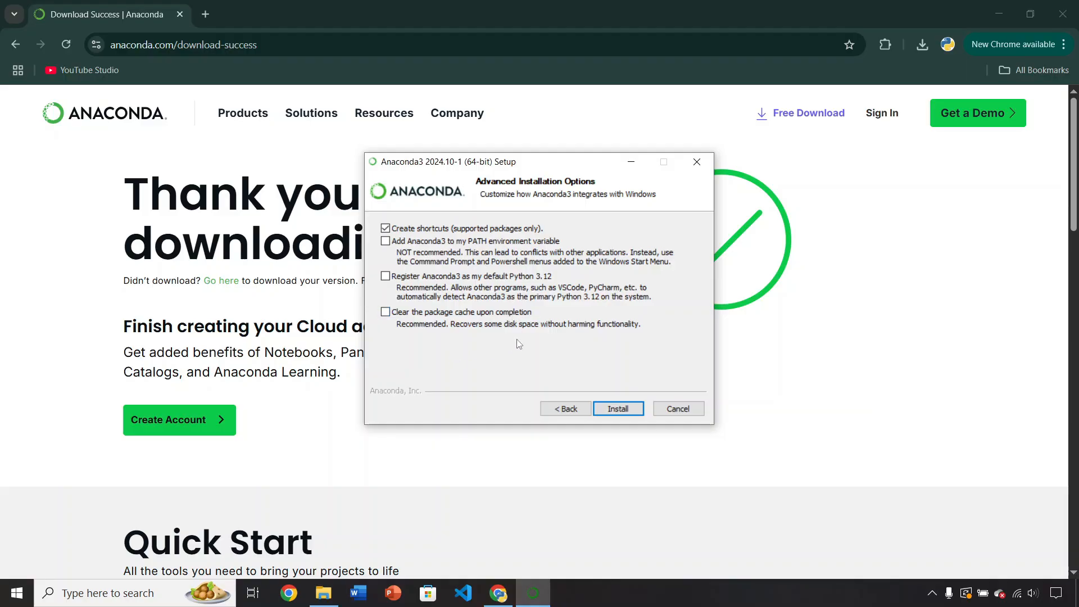
pyautogui.click(614, 415)
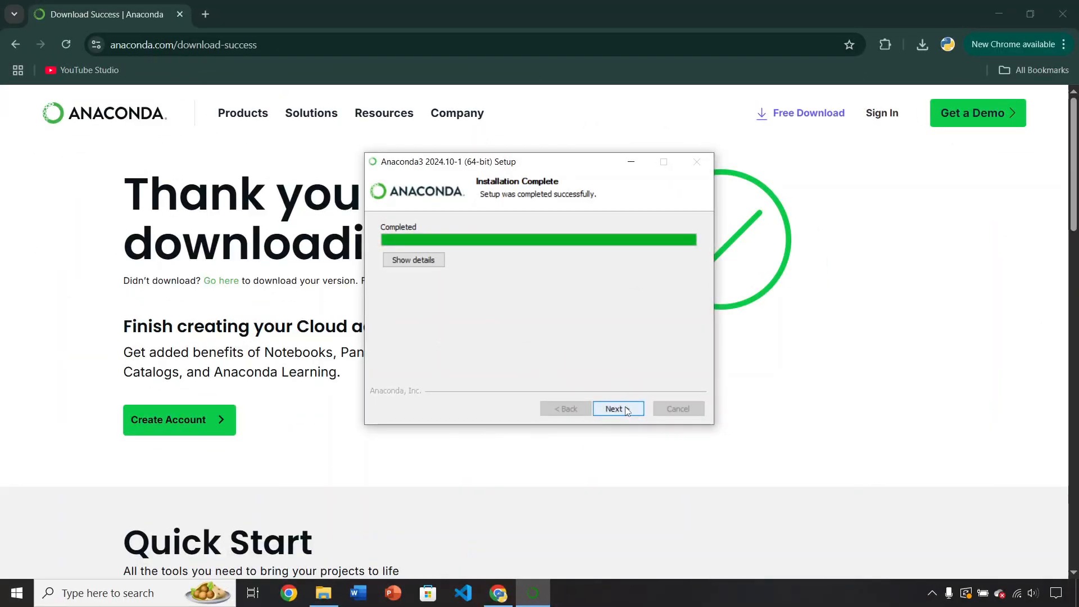
# Finish the setup with Launch Anaconda Navigator enabled and Getting Started with Anaconda Distribution disabled
pyautogui.click(627, 411)
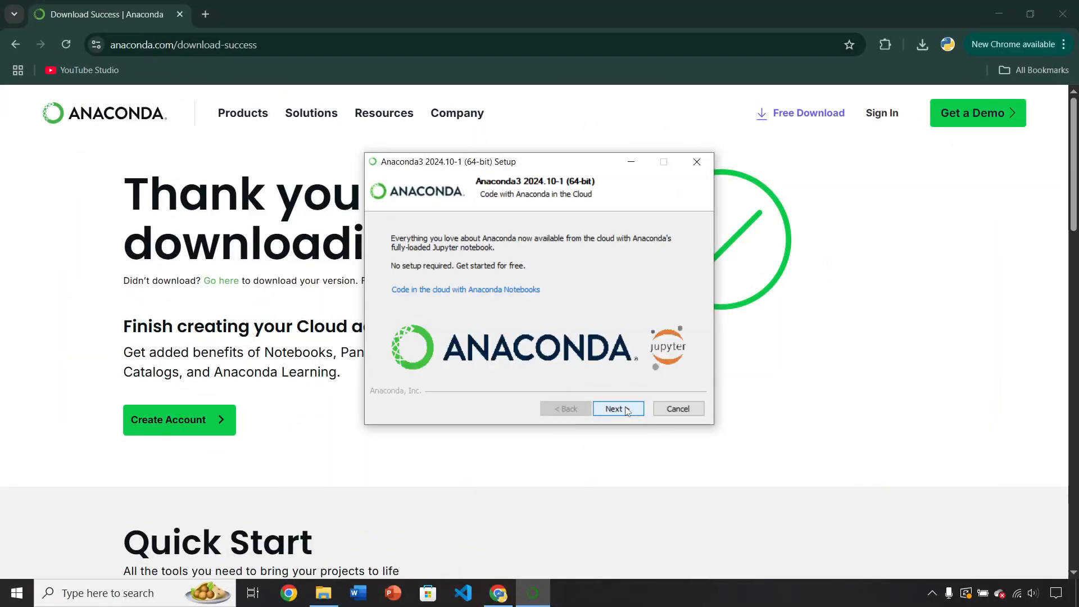
pyautogui.click(628, 411)
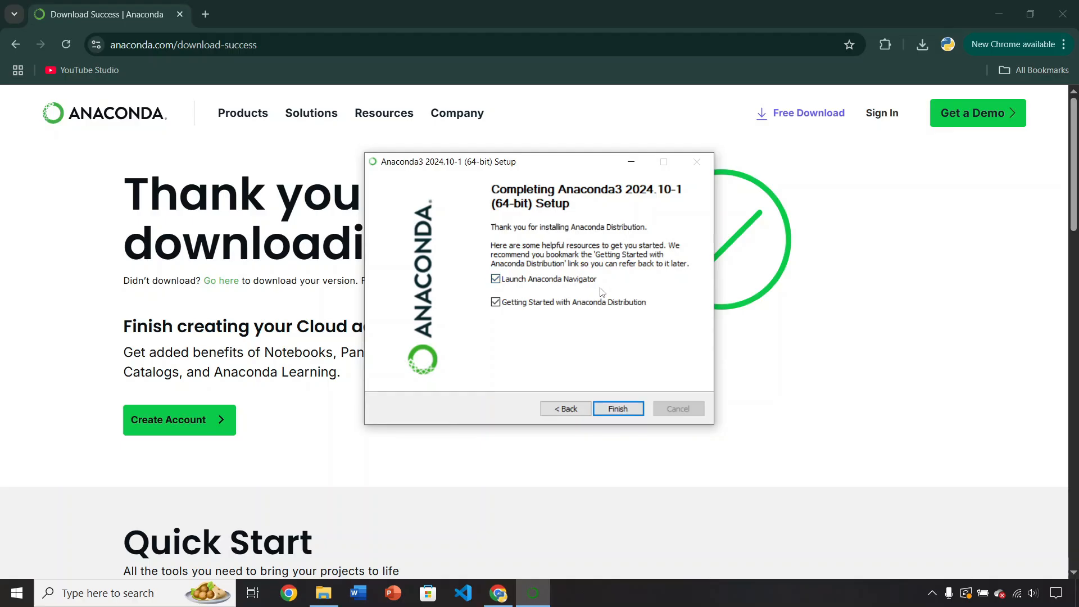
pyautogui.click(496, 303)
pyautogui.click(626, 413)
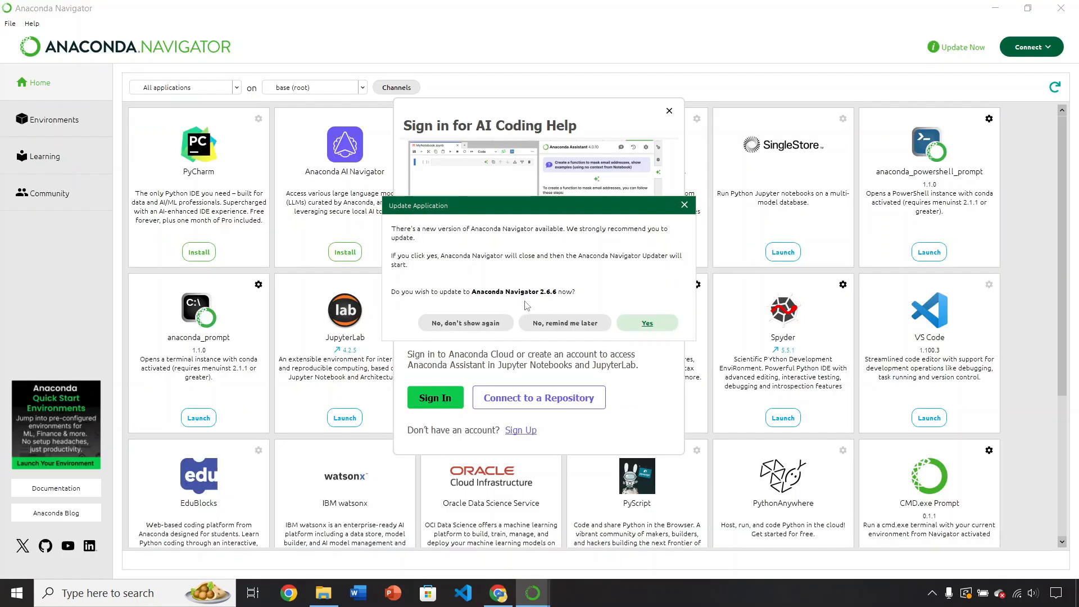
# Dismiss the update and sign-in dialogs in Anaconda Navigator, and launch Jupyter Notebook
pyautogui.click(684, 205)
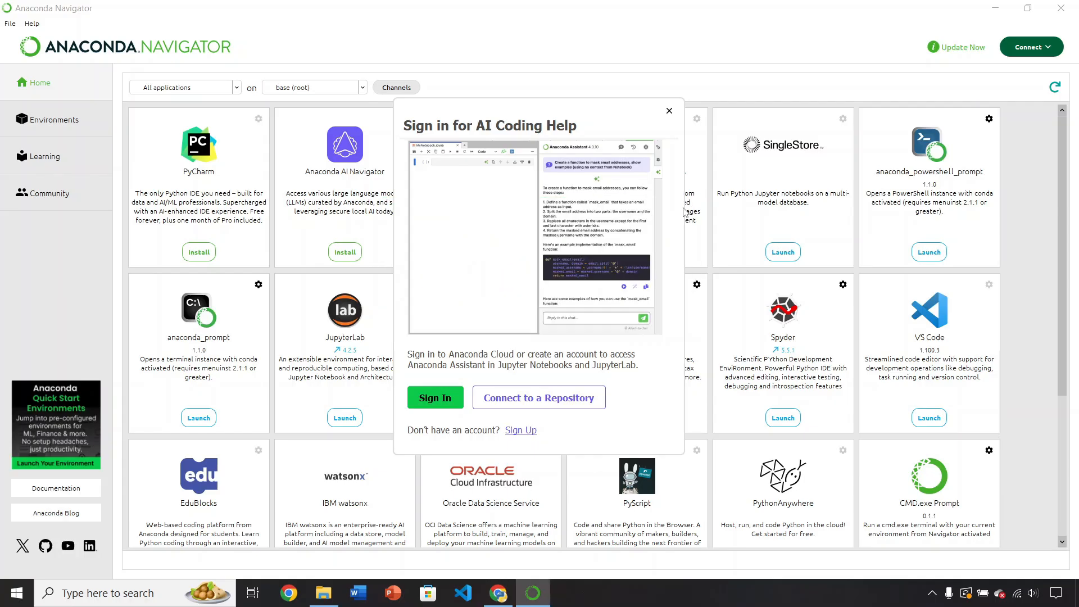
pyautogui.click(675, 113)
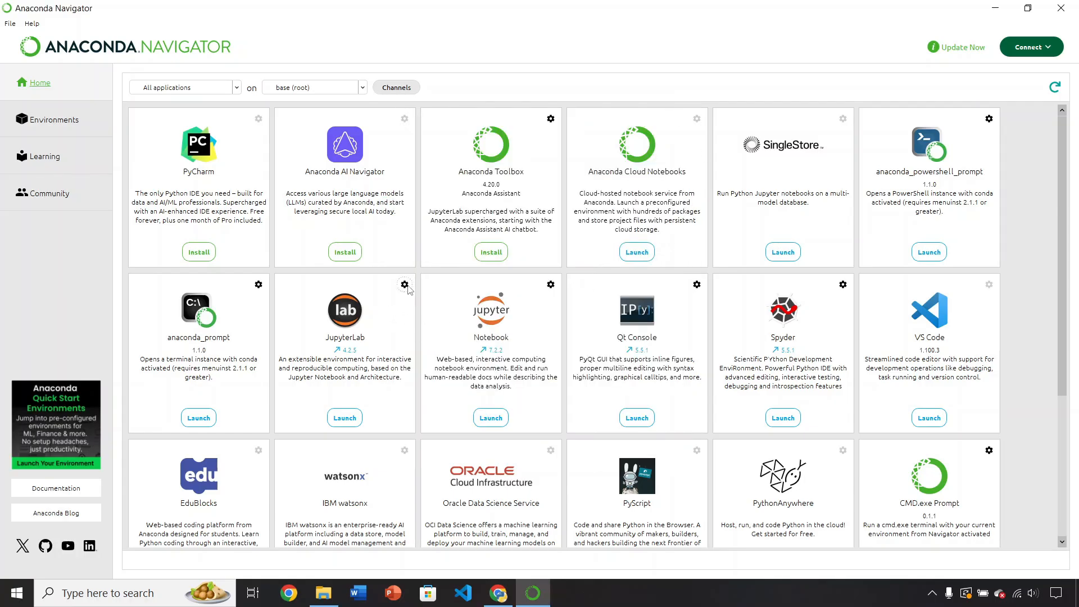
pyautogui.scroll(-3, 469, 287)
pyautogui.scroll(4, 660, 349)
pyautogui.click(481, 419)
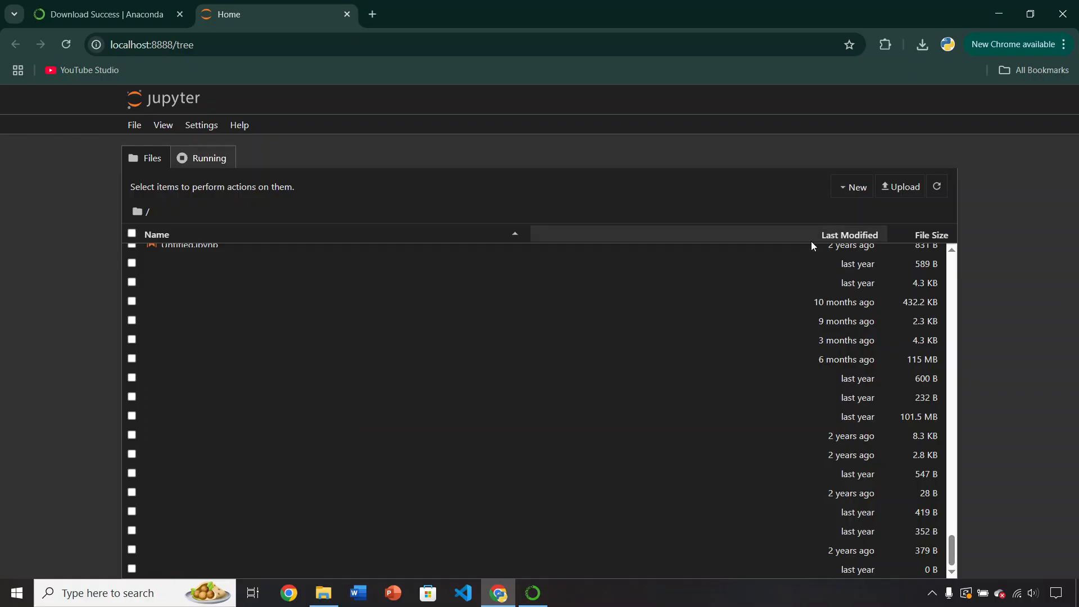
# Create a Python 3 (ipykernel) notebook and run print("Hello world") in its first cell
pyautogui.click(854, 187)
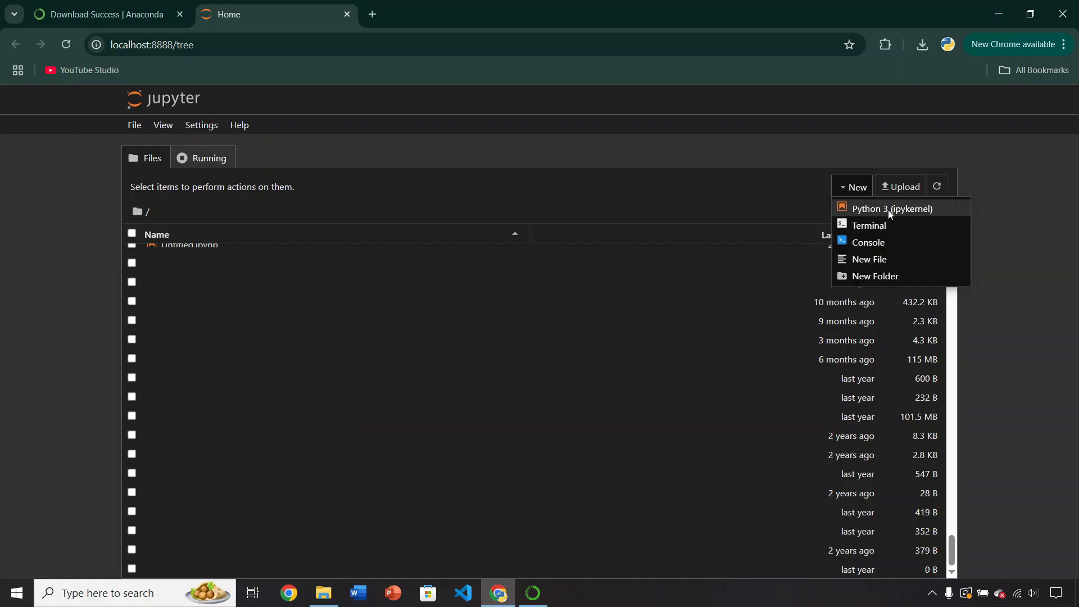
pyautogui.click(888, 211)
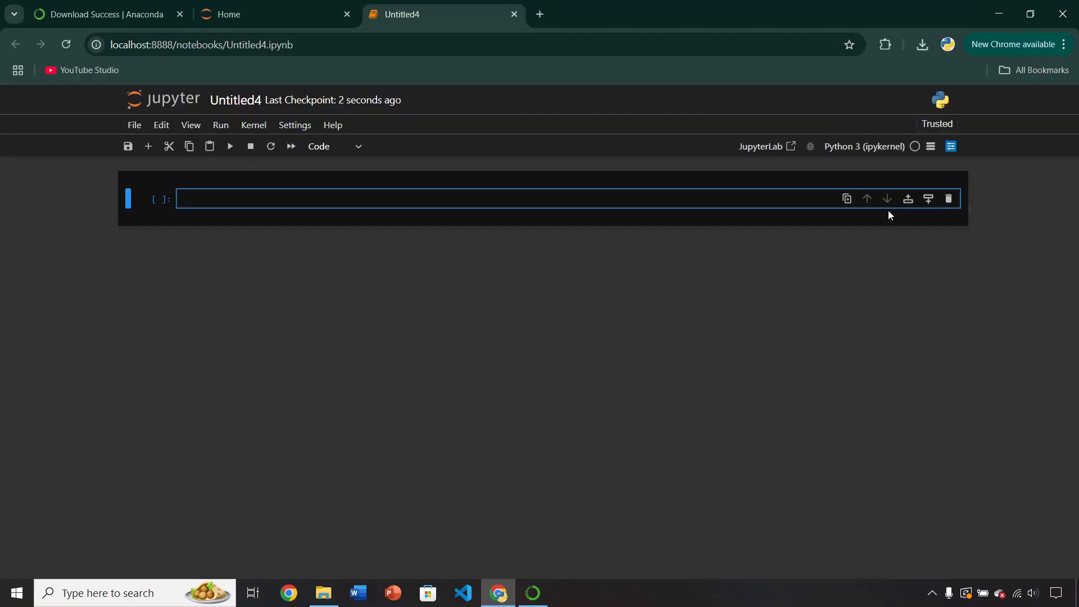
pyautogui.write('print("Hello world")')
pyautogui.hotkey('ctrl', 'Return')
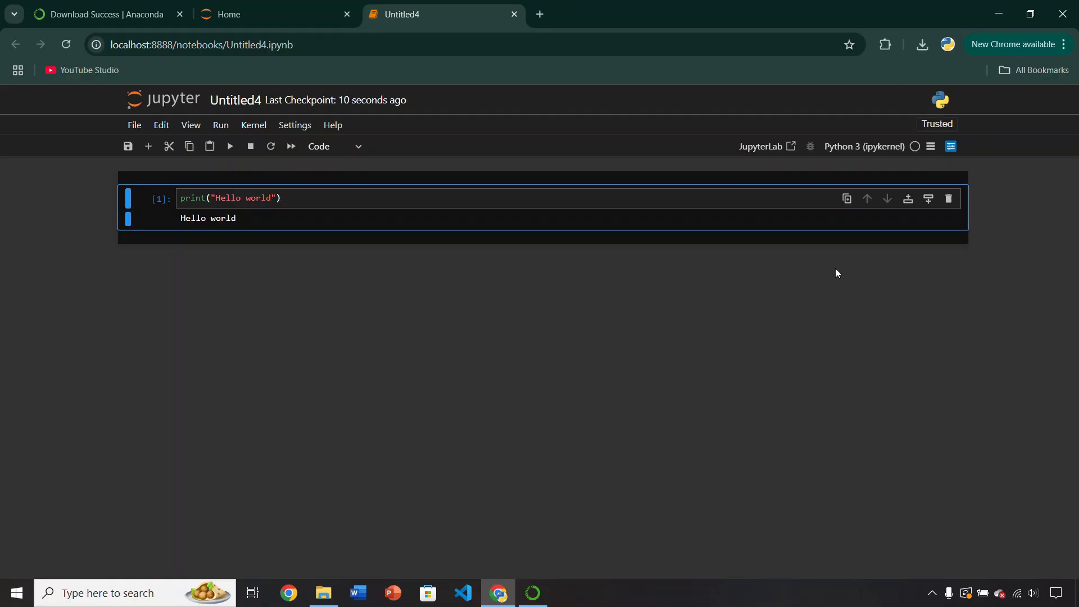
# Add a second cell to the notebook and run import pygame in it
pyautogui.click(149, 146)
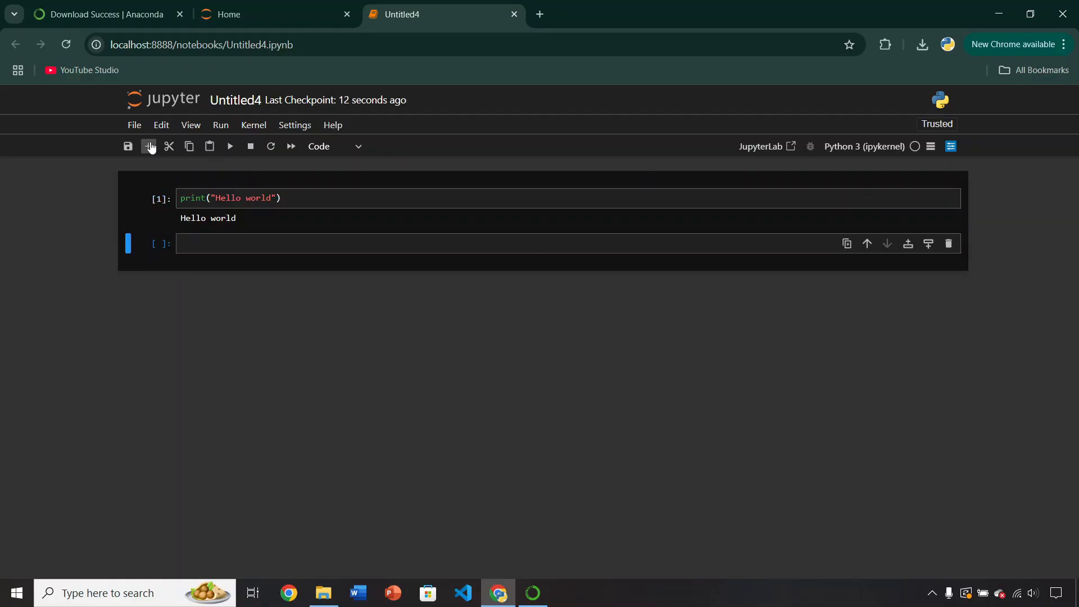
pyautogui.click(300, 246)
pyautogui.write('import py')
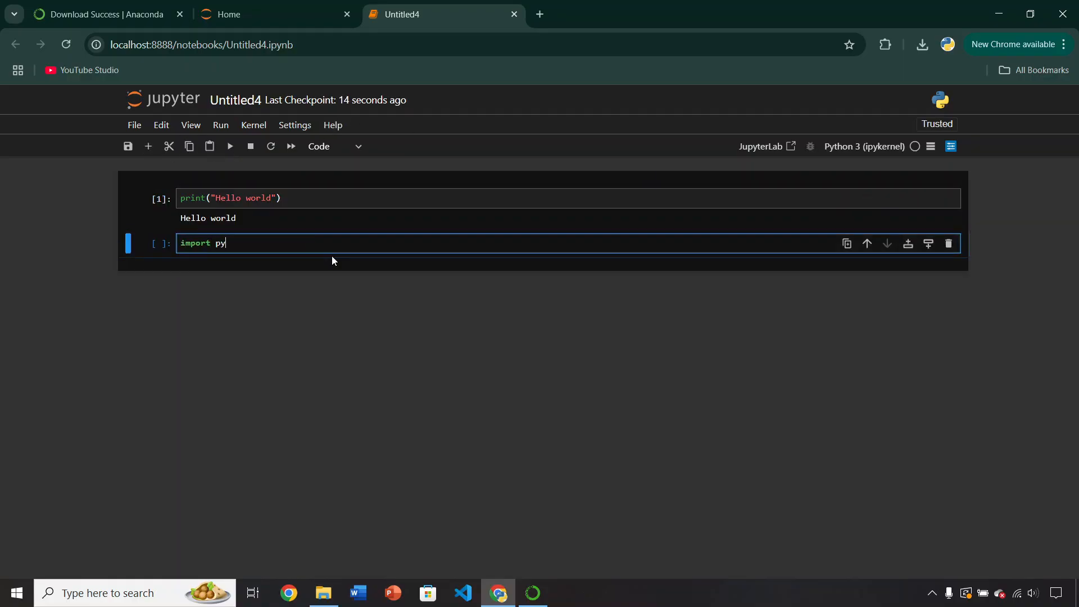
pyautogui.write('game')
pyautogui.hotkey('ctrl', 'Return')
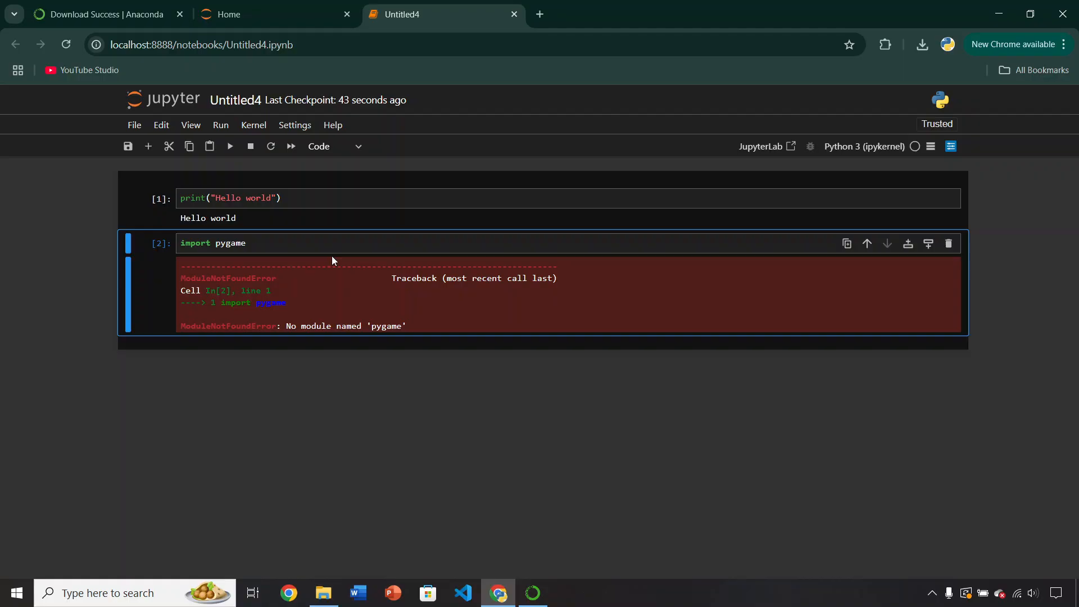
# Open Anaconda Prompt from the Windows search and run pip install pygame
pyautogui.click(533, 593)
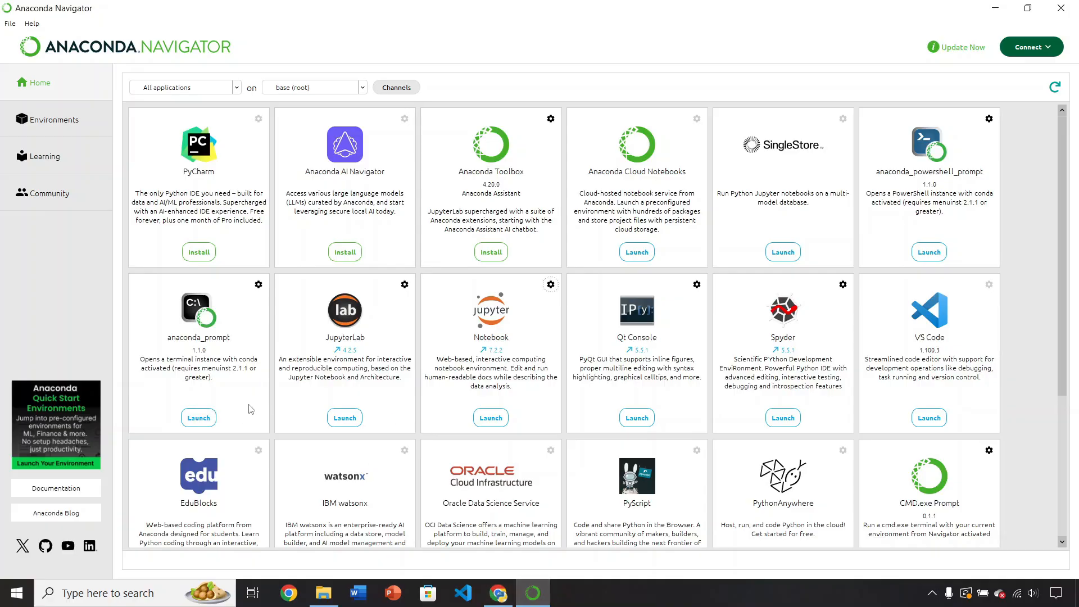
pyautogui.click(190, 588)
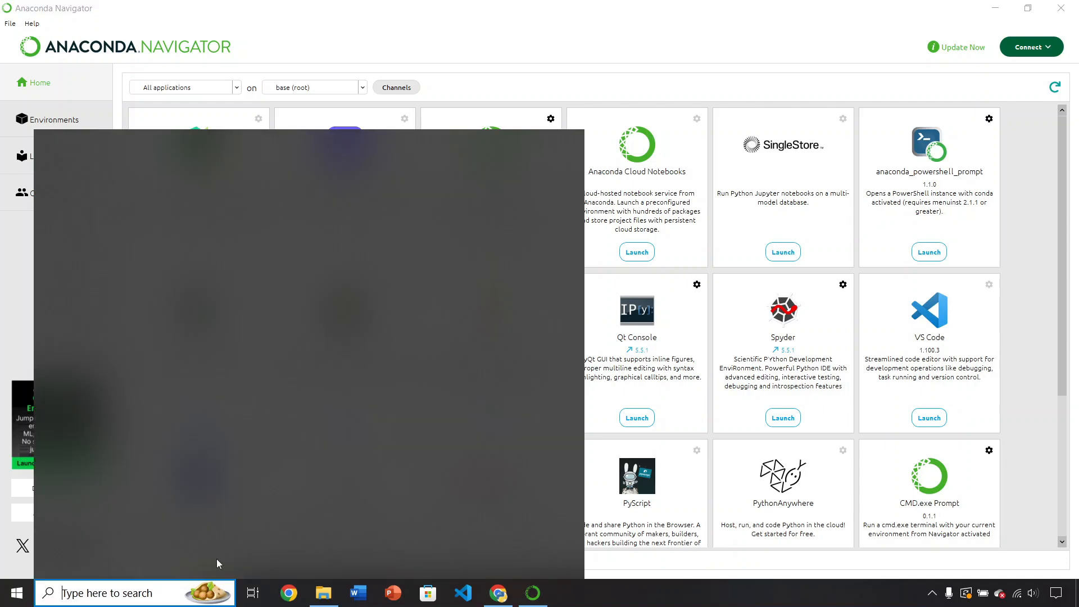
pyautogui.write('anaconda')
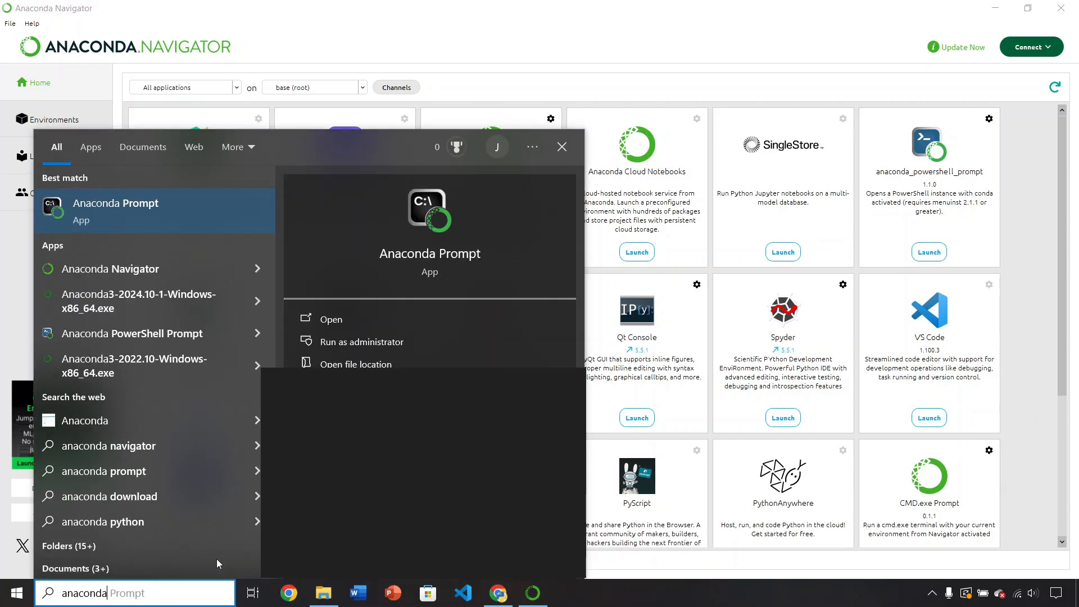
pyautogui.click(160, 213)
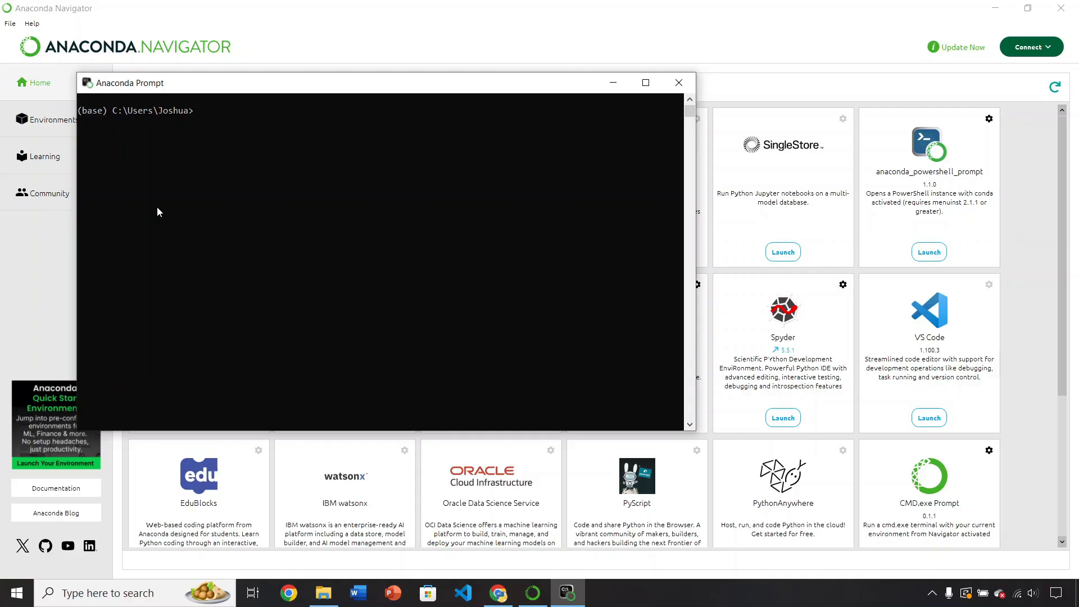
pyautogui.write('pip install pygame')
pyautogui.press('Return')
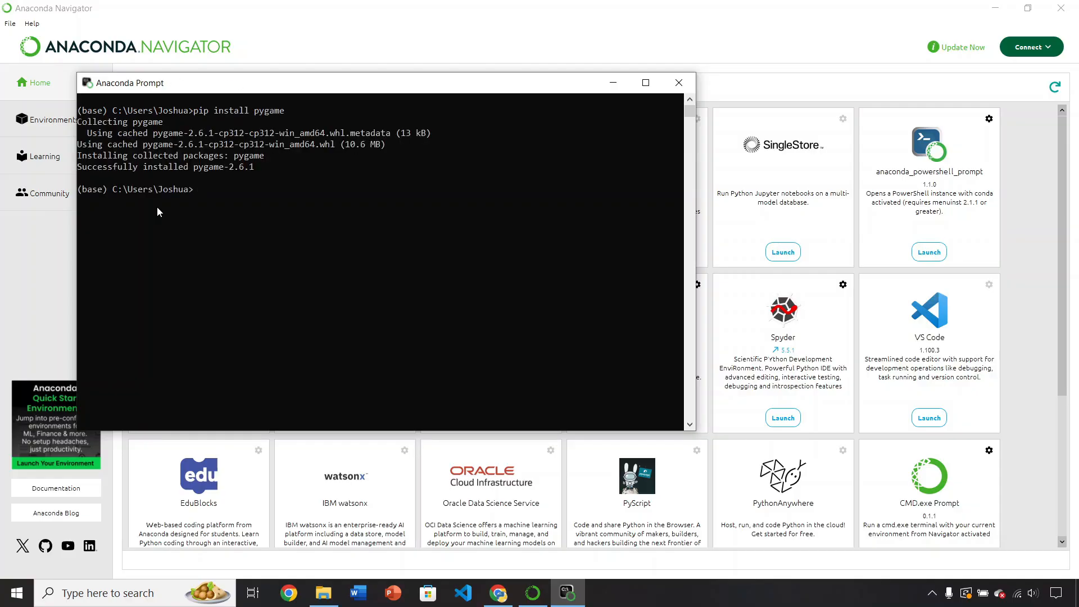
# Switch back to the Jupyter notebook and rerun the import pygame cell
pyautogui.hotkey('alt', 'Tab')
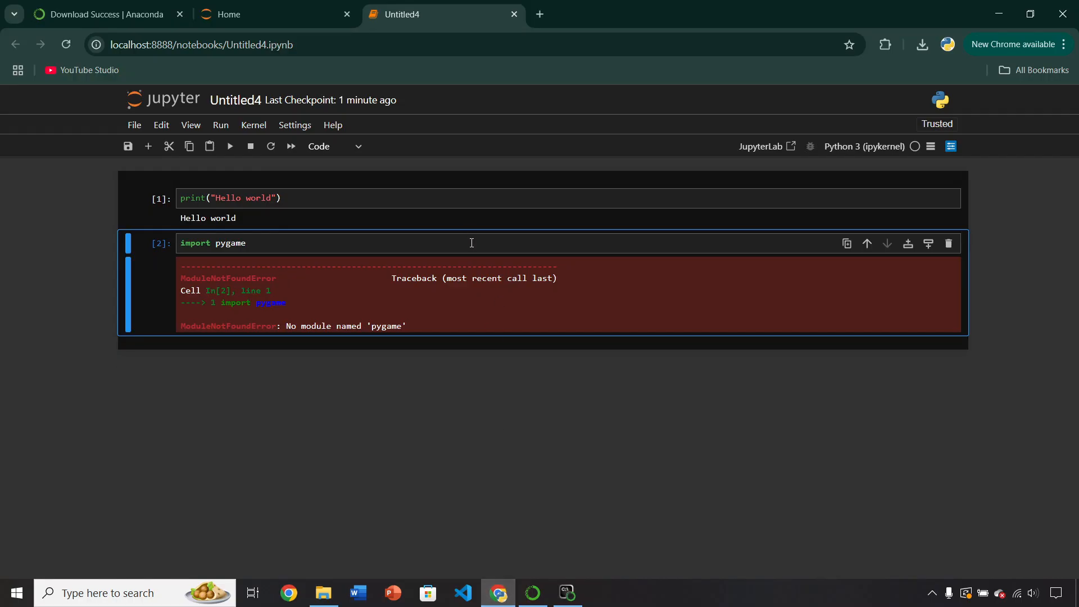
pyautogui.click(472, 242)
pyautogui.hotkey('ctrl', 'Return')
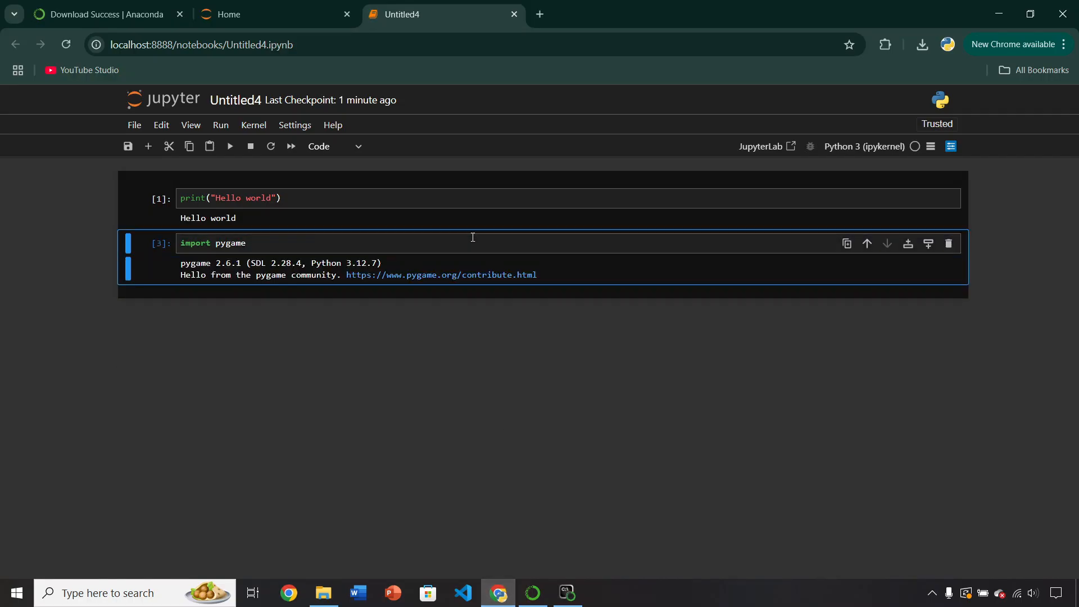